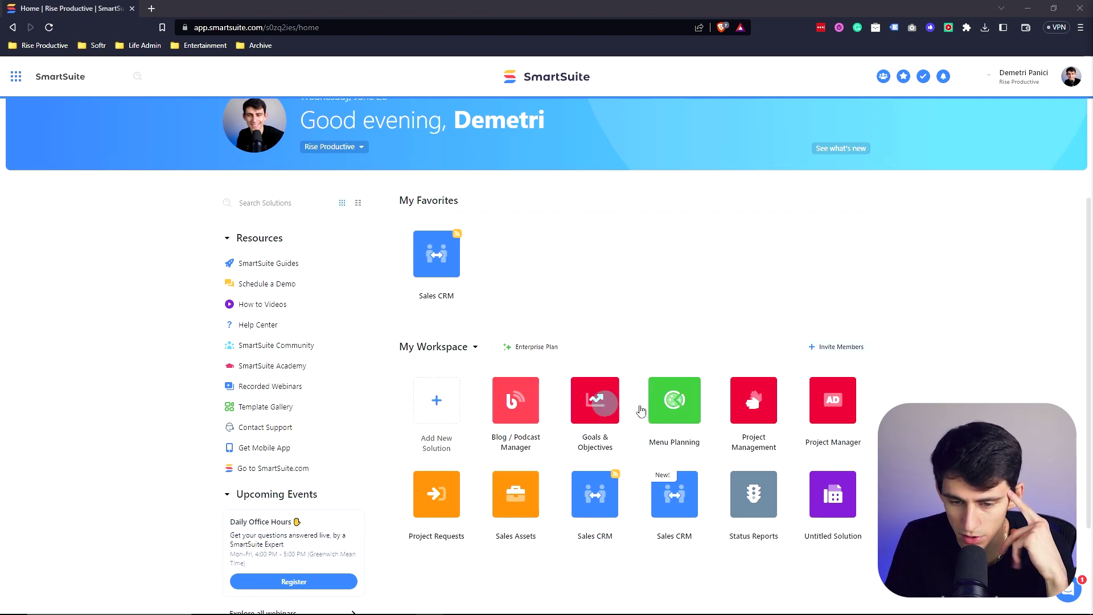
Step: Open the Sales CRM solution and browse the Accounts field types without adding one
{"action": "left_click", "coordinate": [598, 498]}
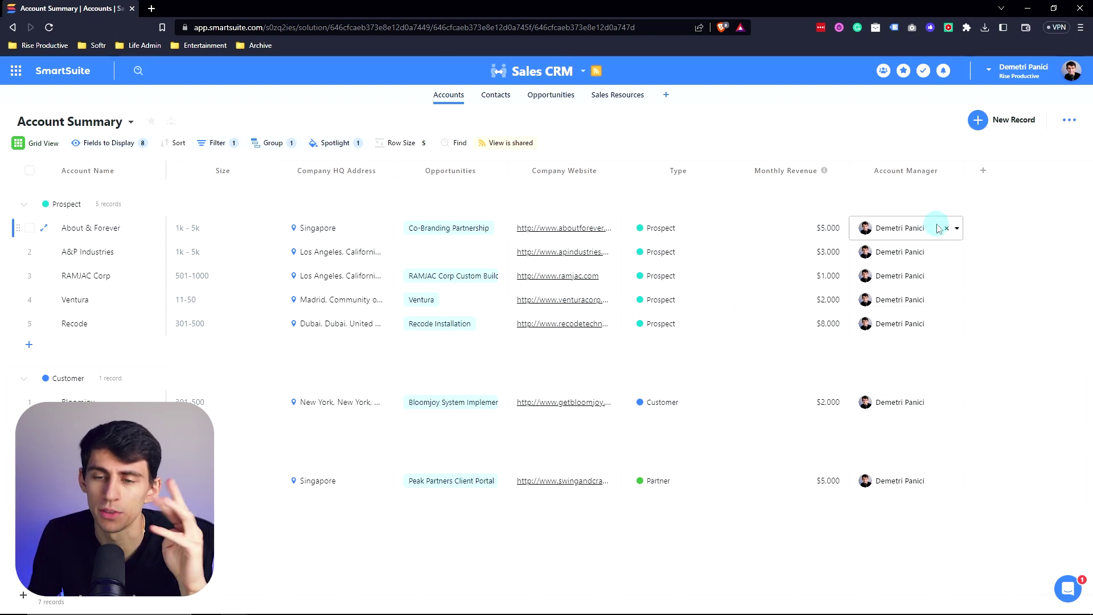
{"action": "left_click", "coordinate": [983, 170]}
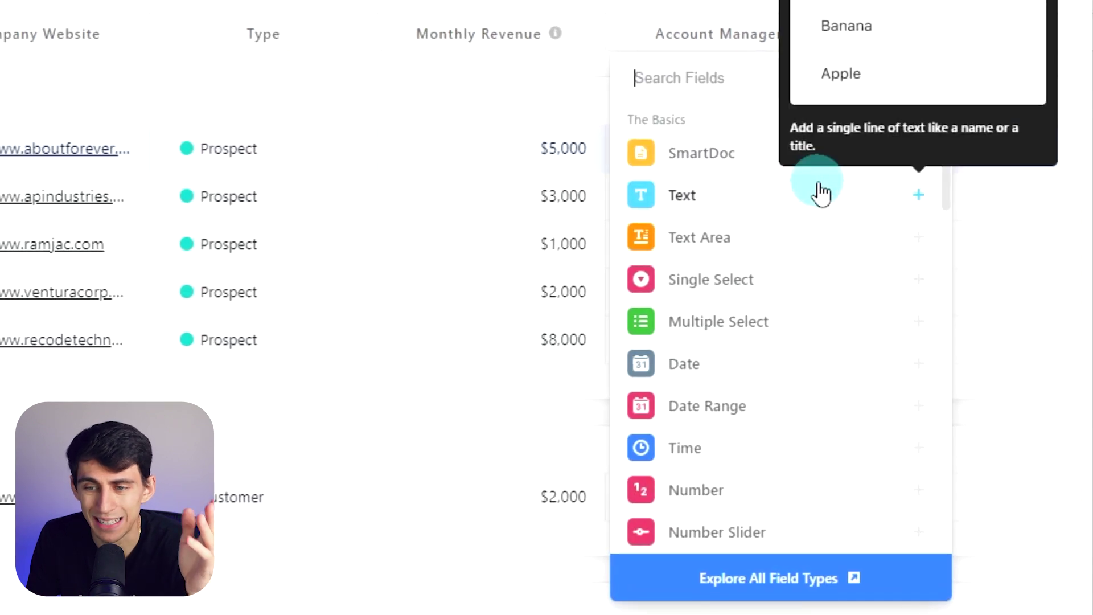
{"action": "scroll", "coordinate": [759, 215], "scroll_direction": "down", "scroll_amount": 10}
{"action": "scroll", "coordinate": [772, 231], "scroll_direction": "down", "scroll_amount": 10}
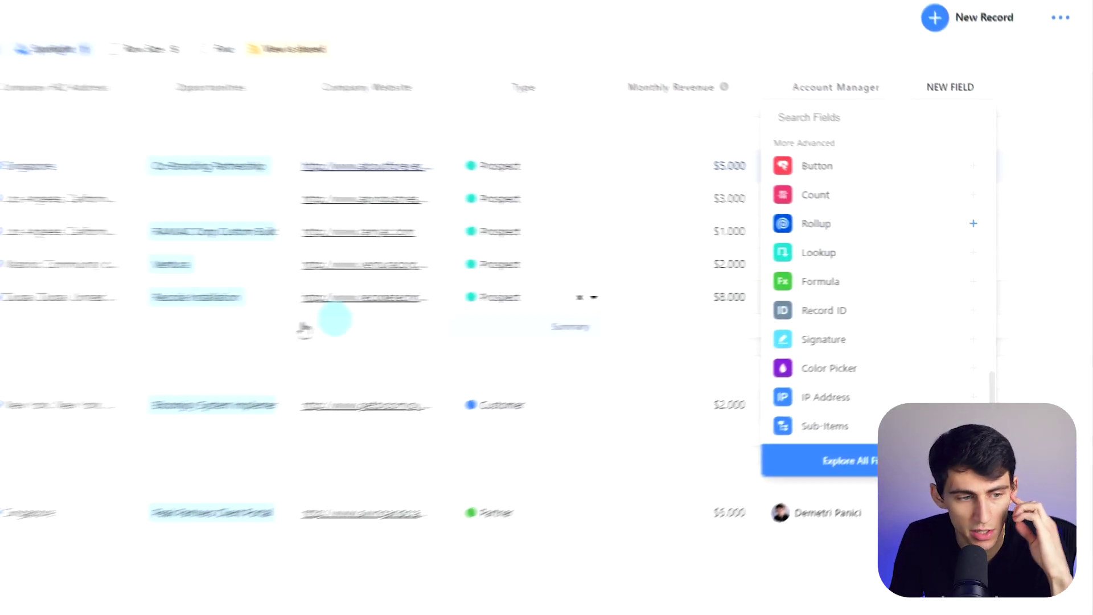
{"action": "left_click", "coordinate": [152, 534]}
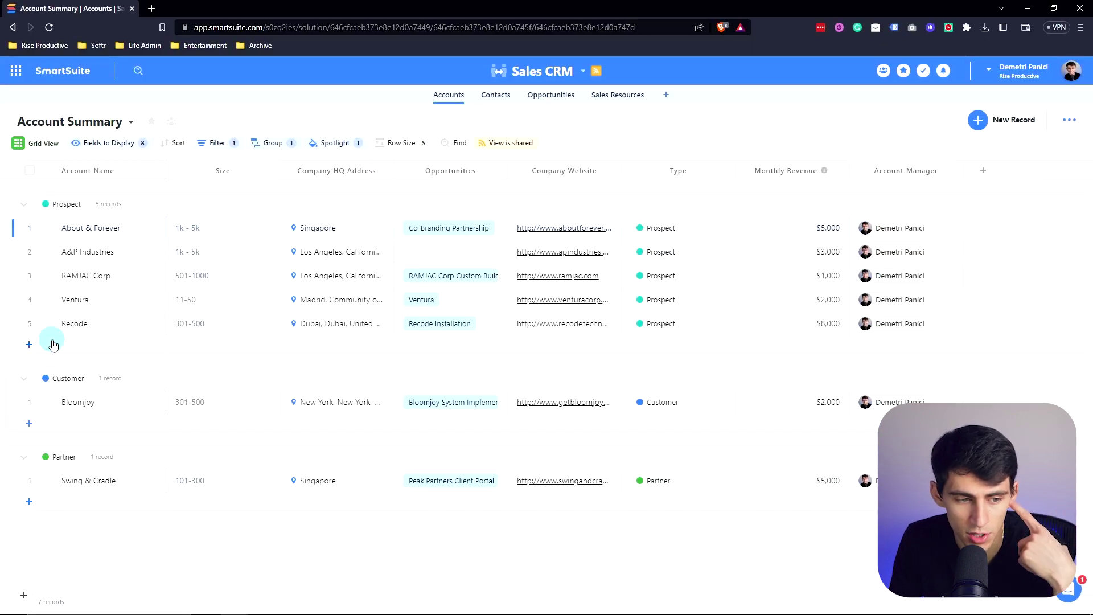
Step: Add a new account titled Epsilon and set its Type to Customer
{"action": "left_click", "coordinate": [29, 345]}
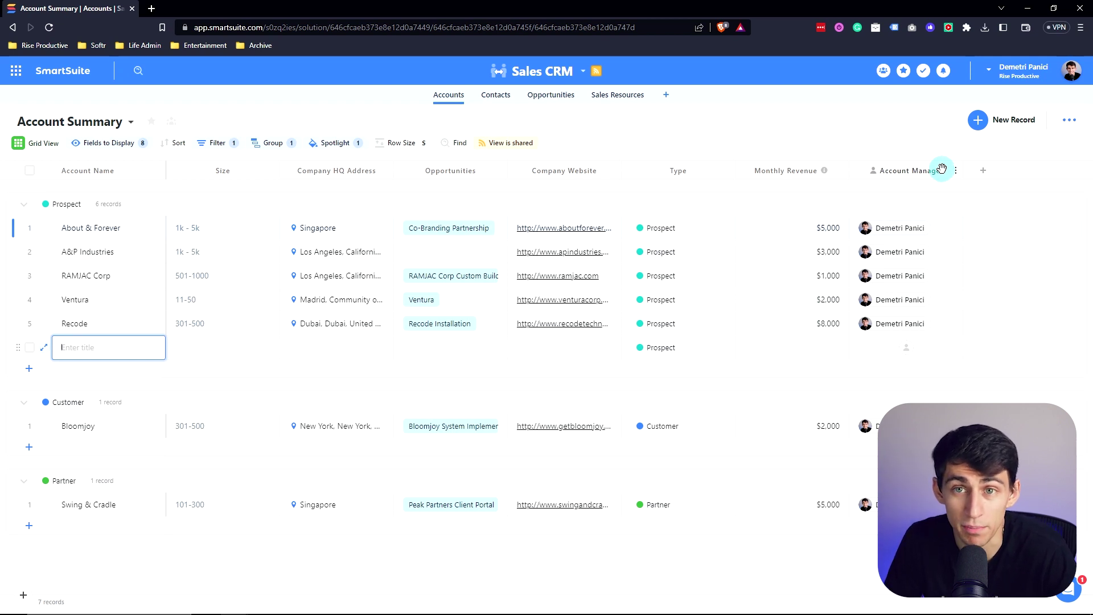
{"action": "left_click", "coordinate": [104, 348]}
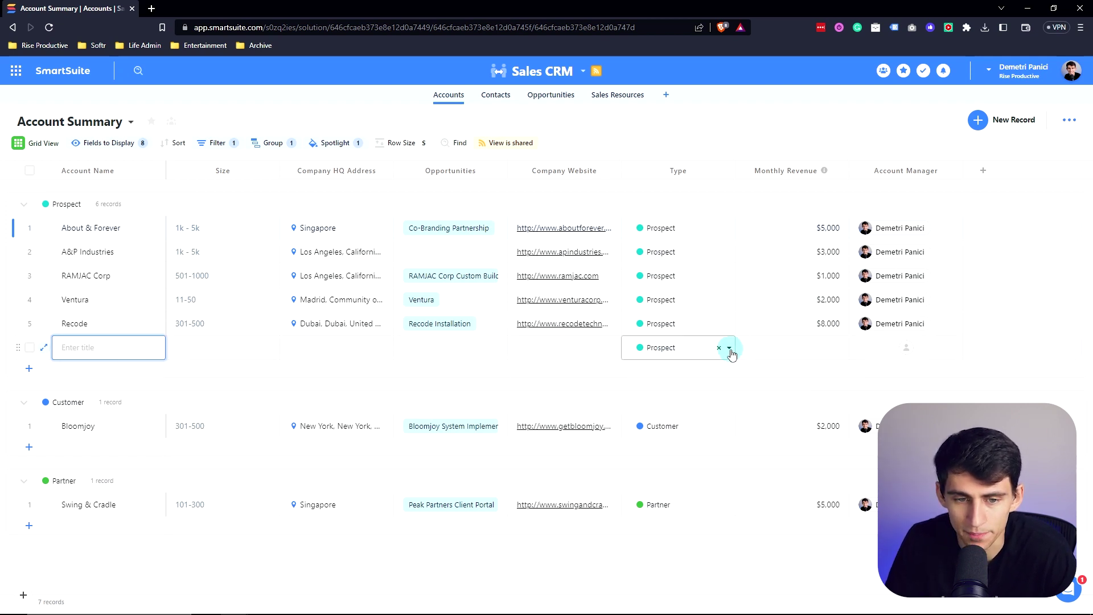
{"action": "left_click", "coordinate": [81, 345]}
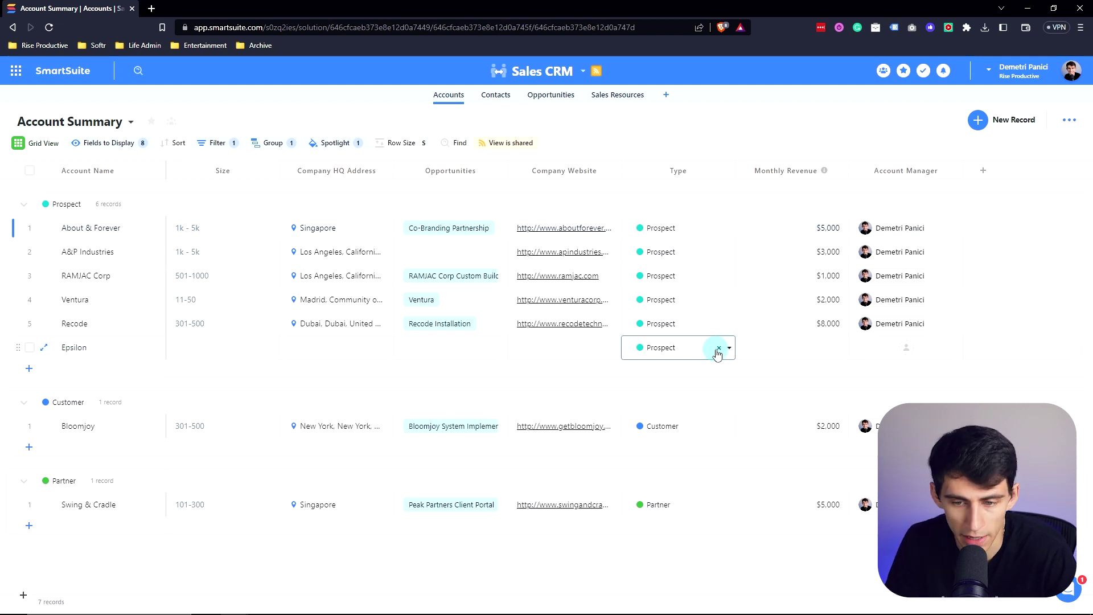
{"action": "left_click", "coordinate": [729, 352]}
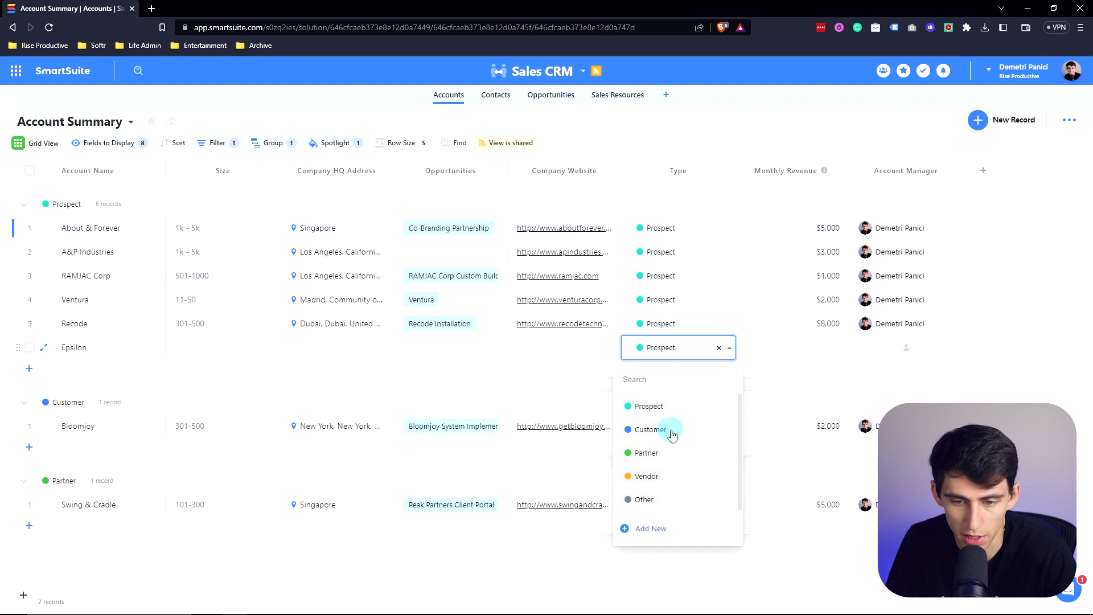
{"action": "left_click", "coordinate": [663, 427]}
{"action": "left_click", "coordinate": [78, 376]}
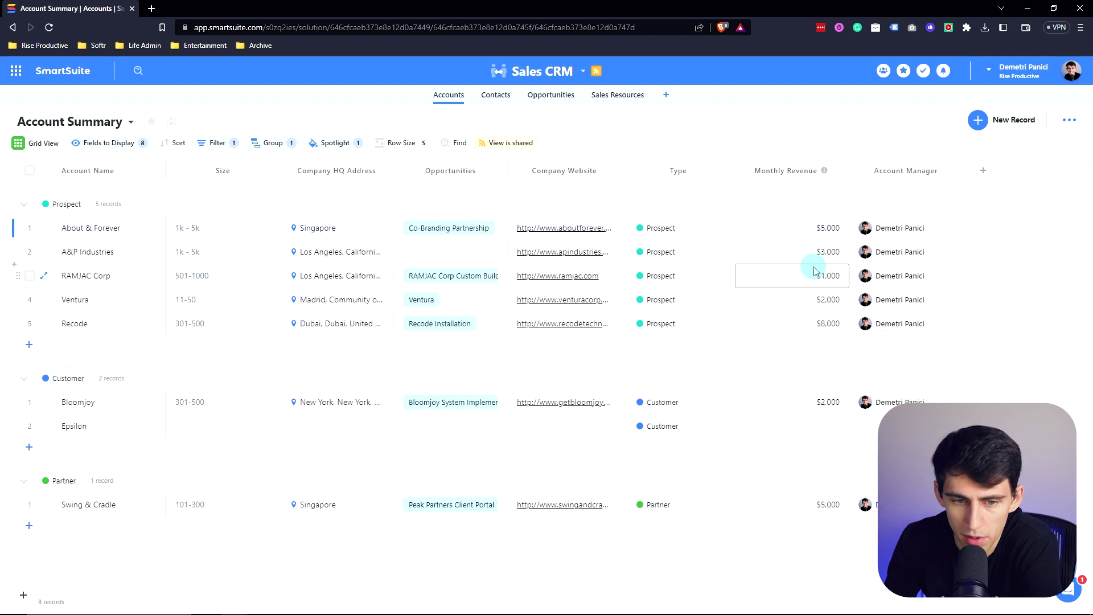
{"action": "left_click", "coordinate": [75, 122]}
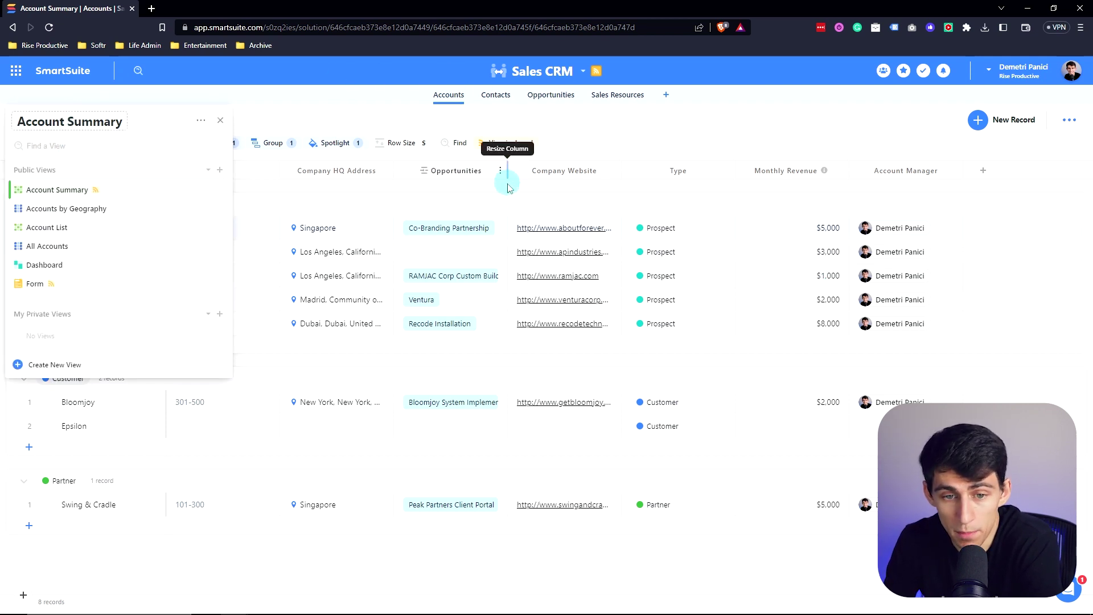
Step: Switch the Accounts table from Account Summary to the Dashboard view
{"action": "left_click", "coordinate": [618, 153]}
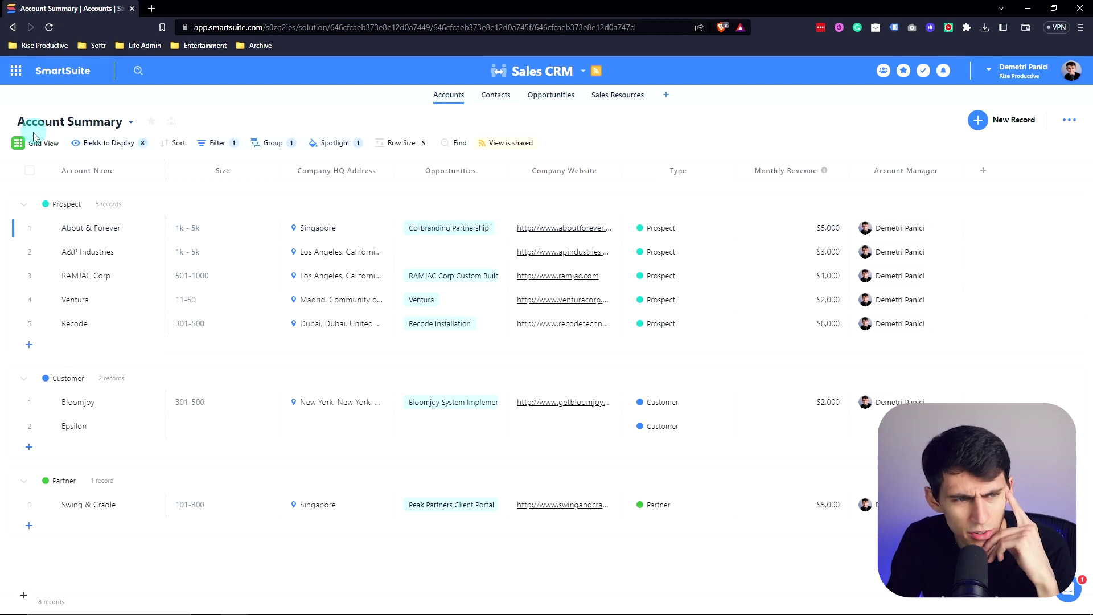
{"action": "left_click", "coordinate": [59, 122]}
{"action": "left_click", "coordinate": [51, 246]}
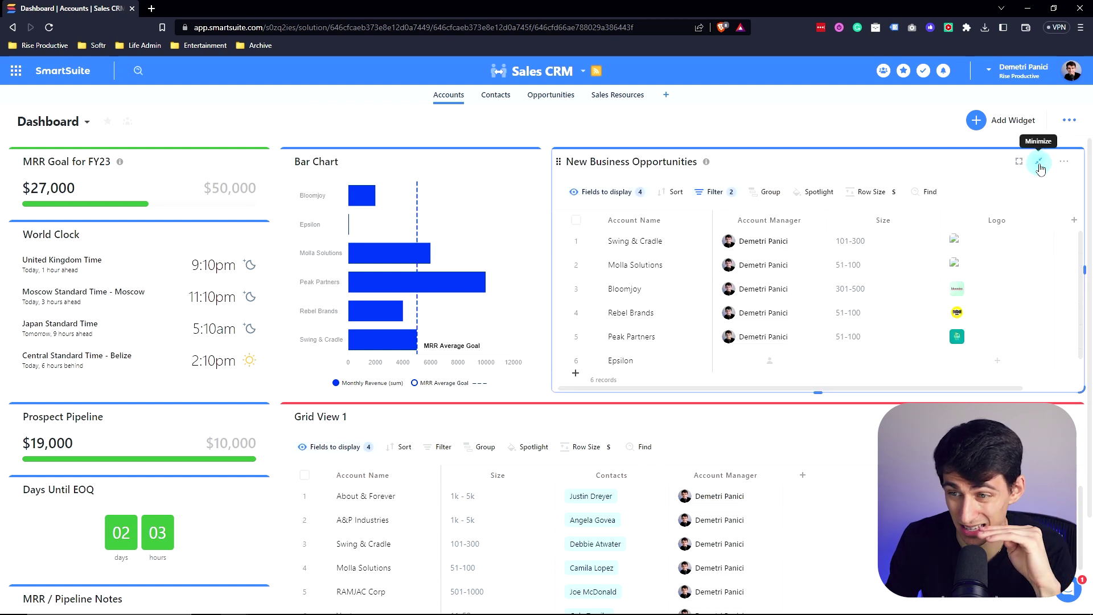
Step: Maximize the New Business Opportunities widget and scroll through its account rows
{"action": "left_click", "coordinate": [1039, 162]}
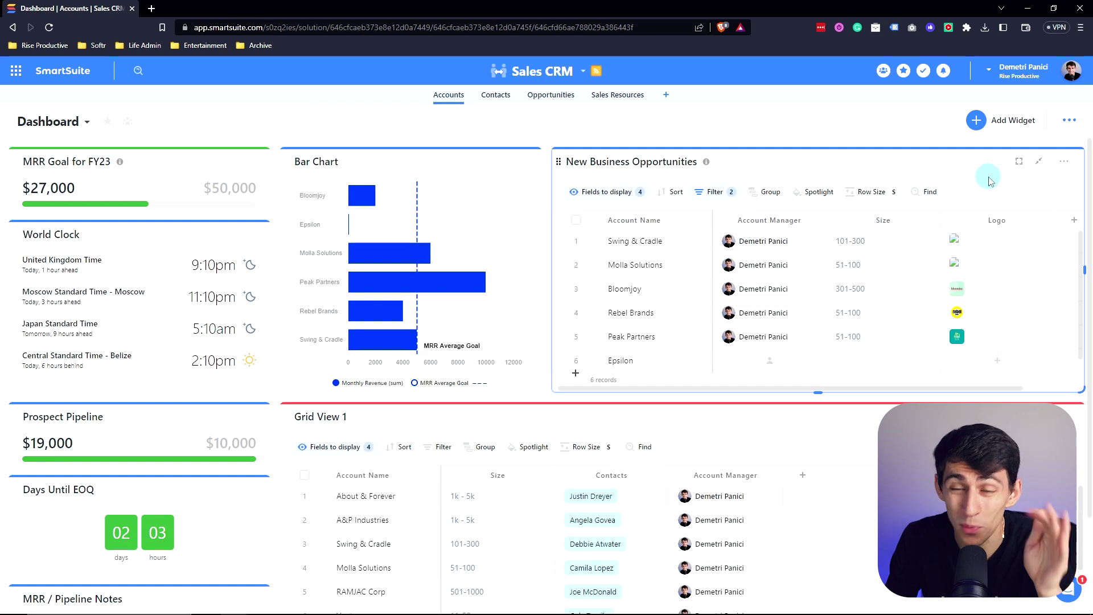
{"action": "scroll", "coordinate": [843, 245], "scroll_direction": "down", "scroll_amount": 2}
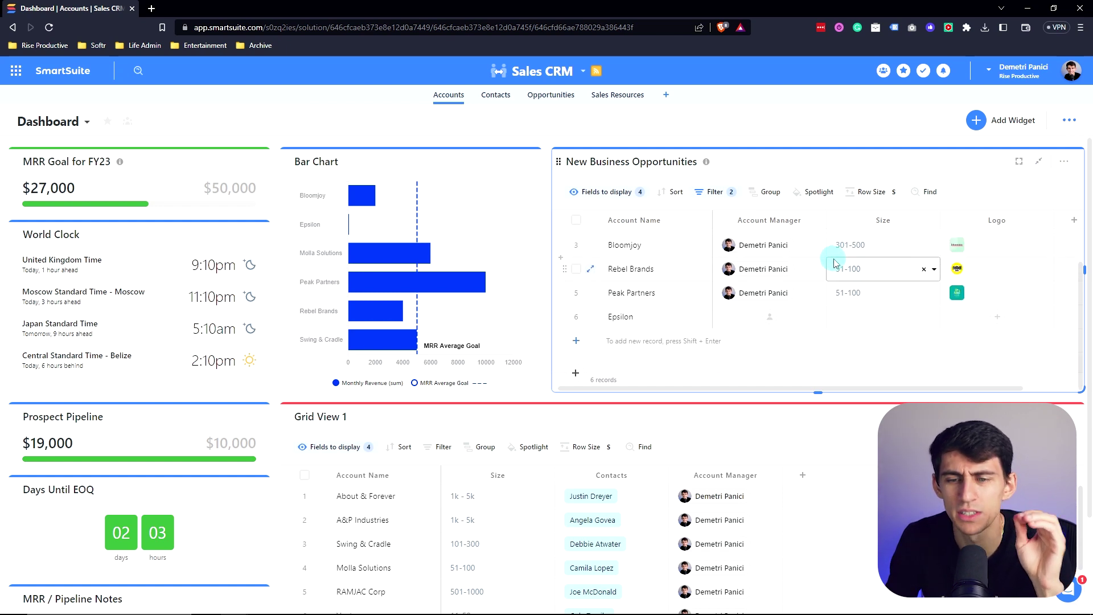
{"action": "scroll", "coordinate": [837, 264], "scroll_direction": "up", "scroll_amount": 2}
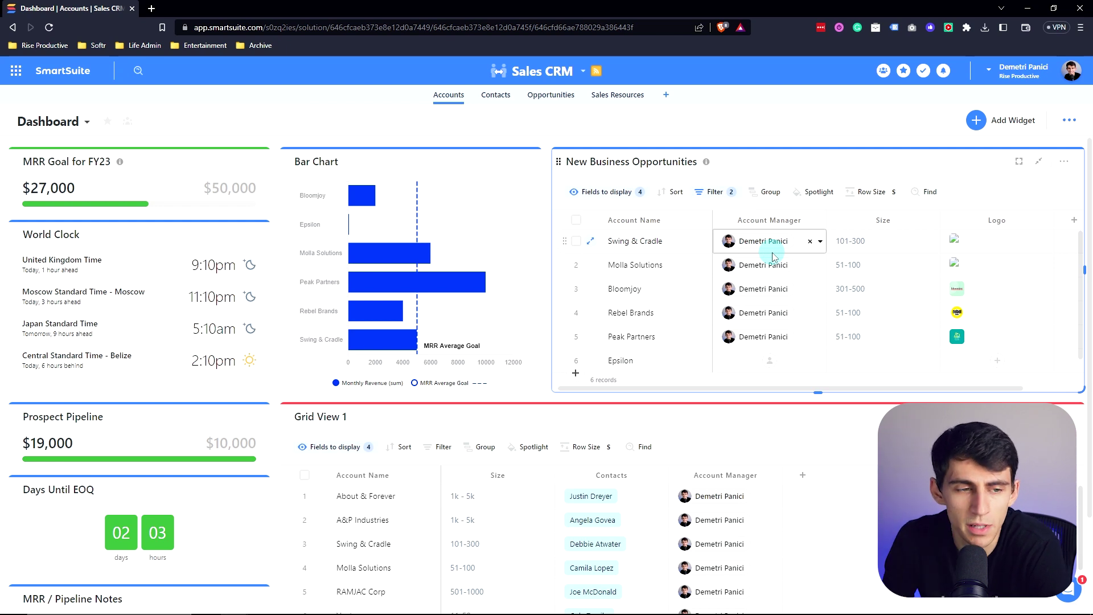
Step: Return to Account Summary, open its public shared-view link in a new tab, then come back
{"action": "left_click", "coordinate": [60, 125]}
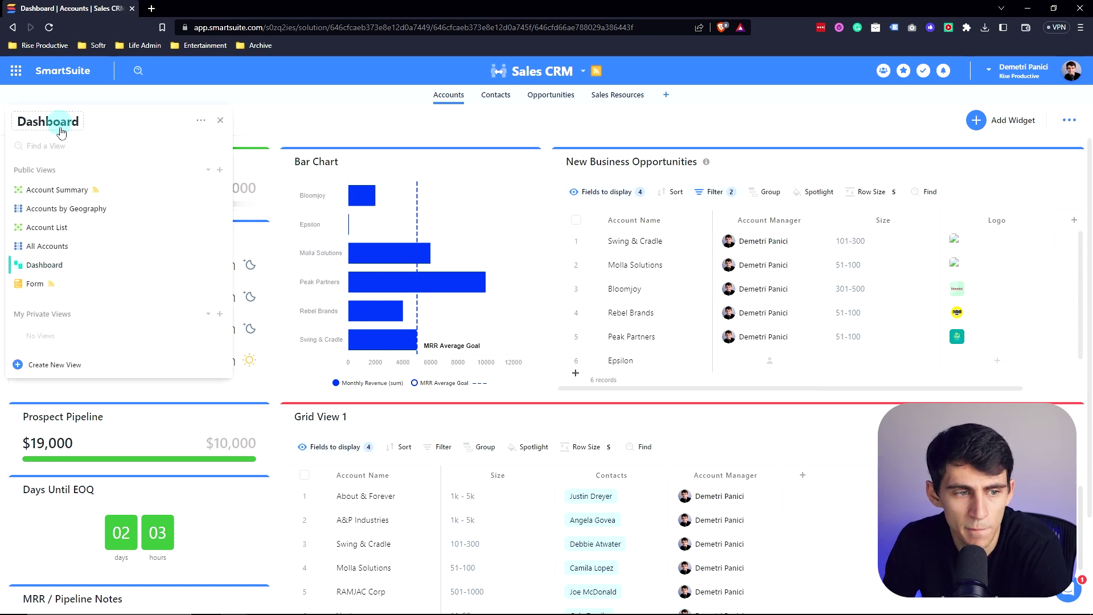
{"action": "left_click", "coordinate": [50, 190]}
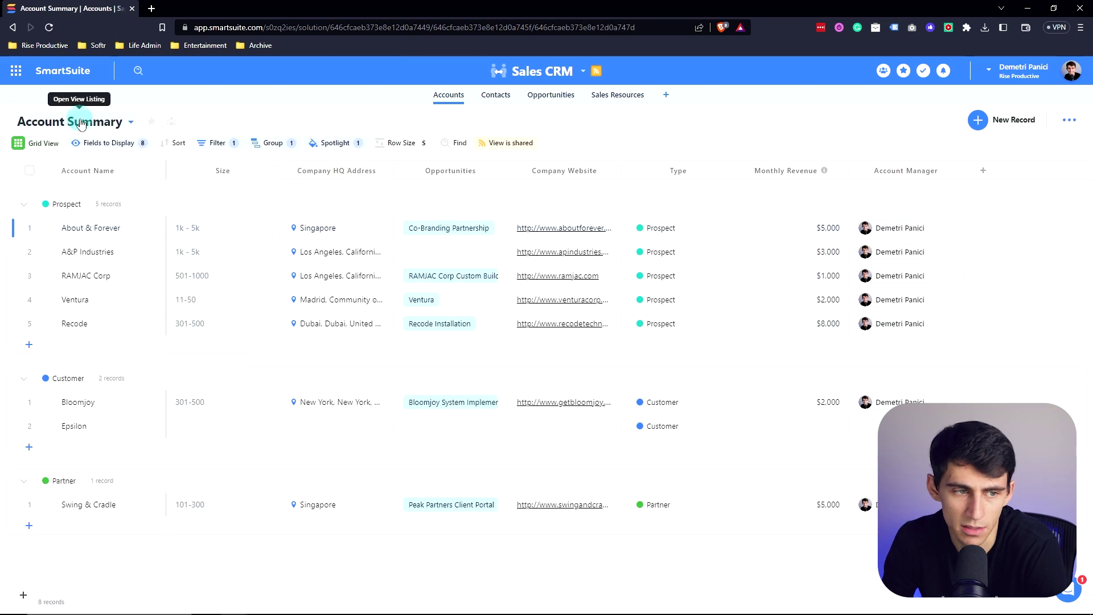
{"action": "left_click", "coordinate": [983, 170]}
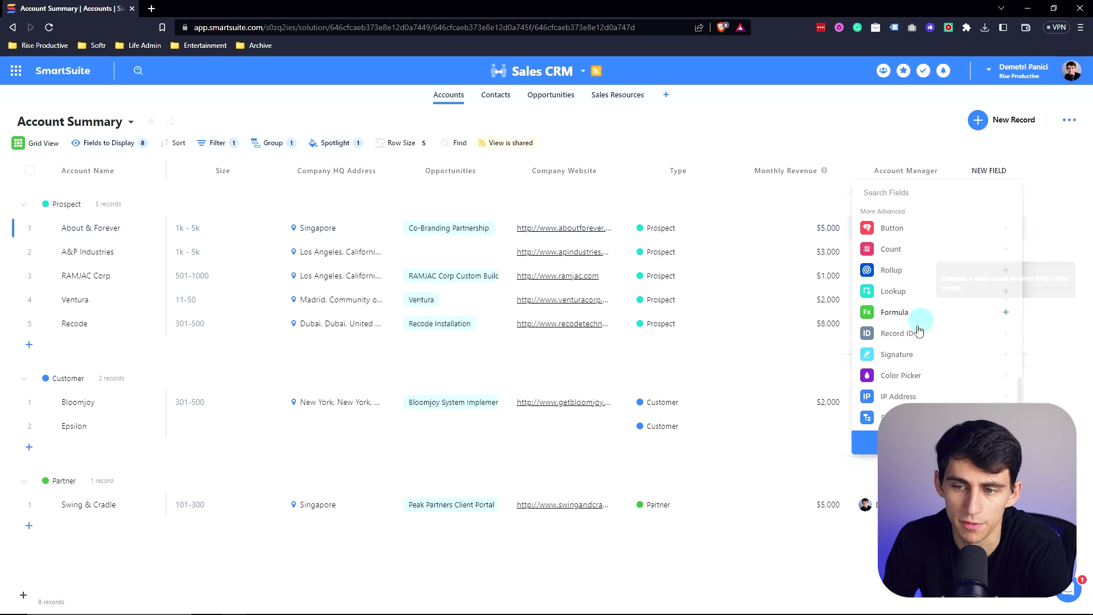
{"action": "left_click", "coordinate": [491, 145]}
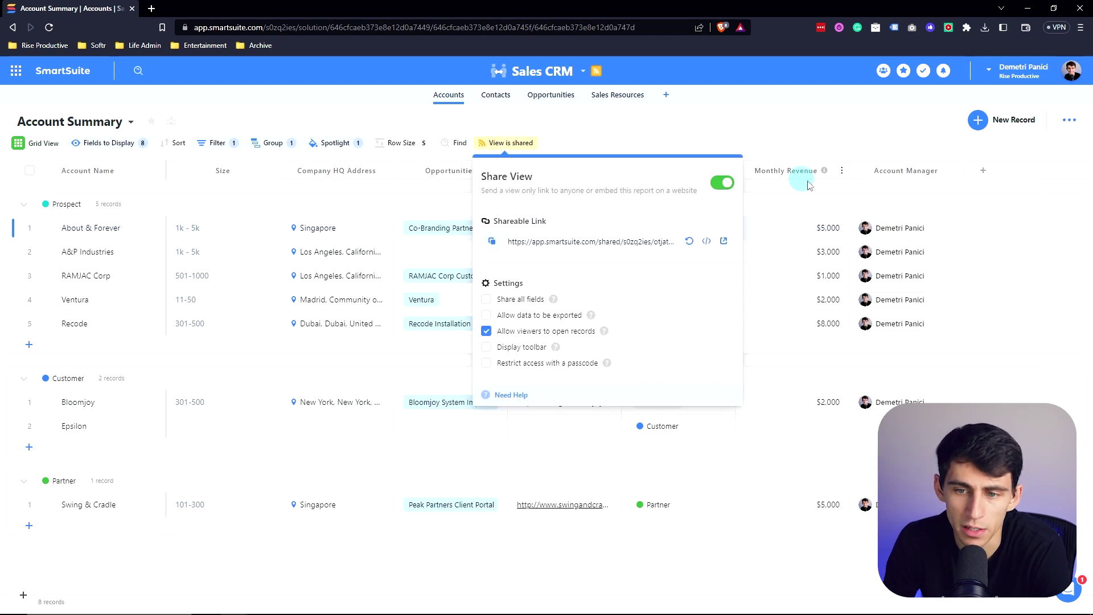
{"action": "left_click", "coordinate": [724, 241]}
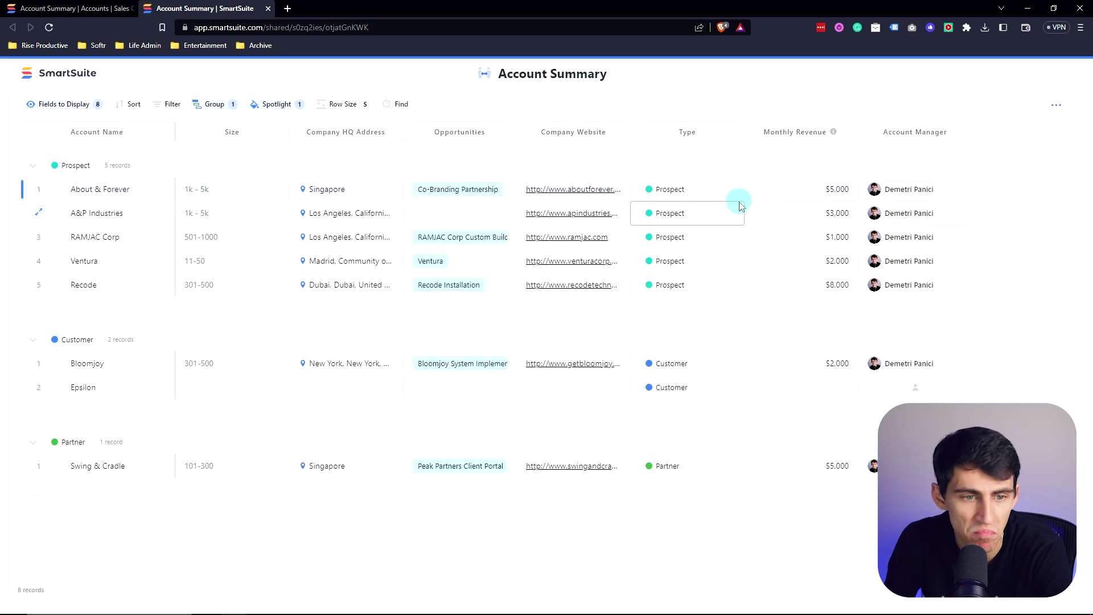
{"action": "key", "text": "ctrl+shift+Tab"}
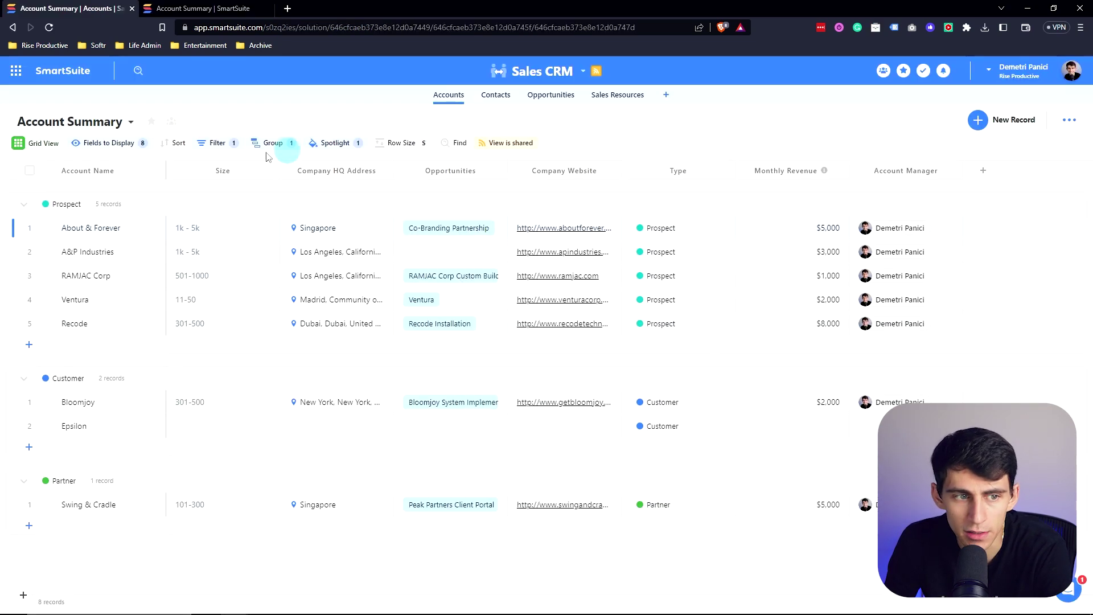
Step: Change the Account Summary view type to a bar chart
{"action": "left_click", "coordinate": [15, 147]}
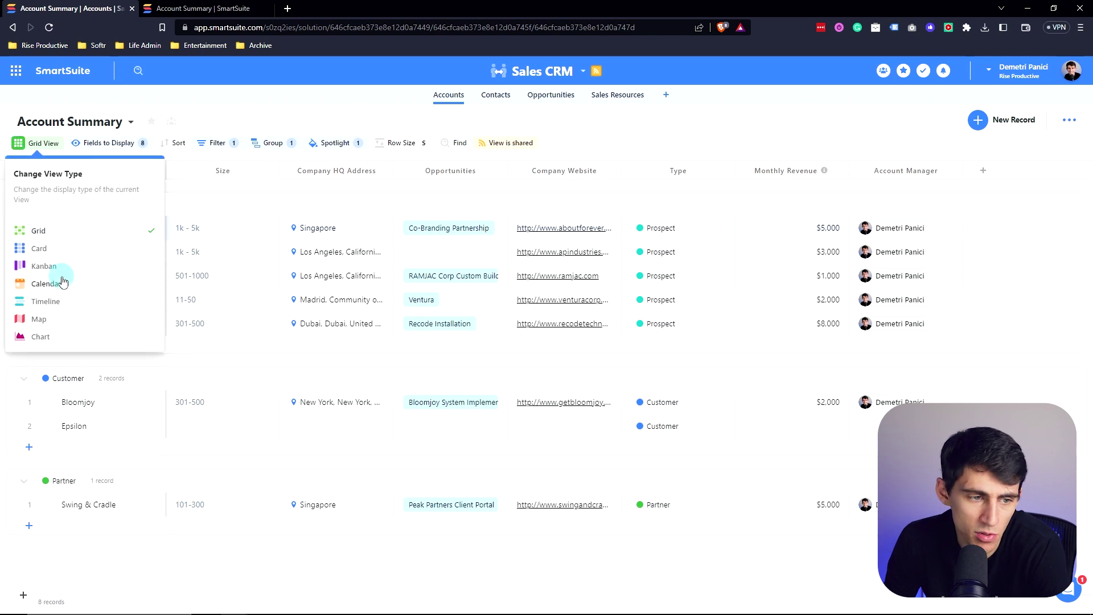
{"action": "left_click", "coordinate": [70, 337]}
{"action": "mouse_move", "coordinate": [811, 294]}
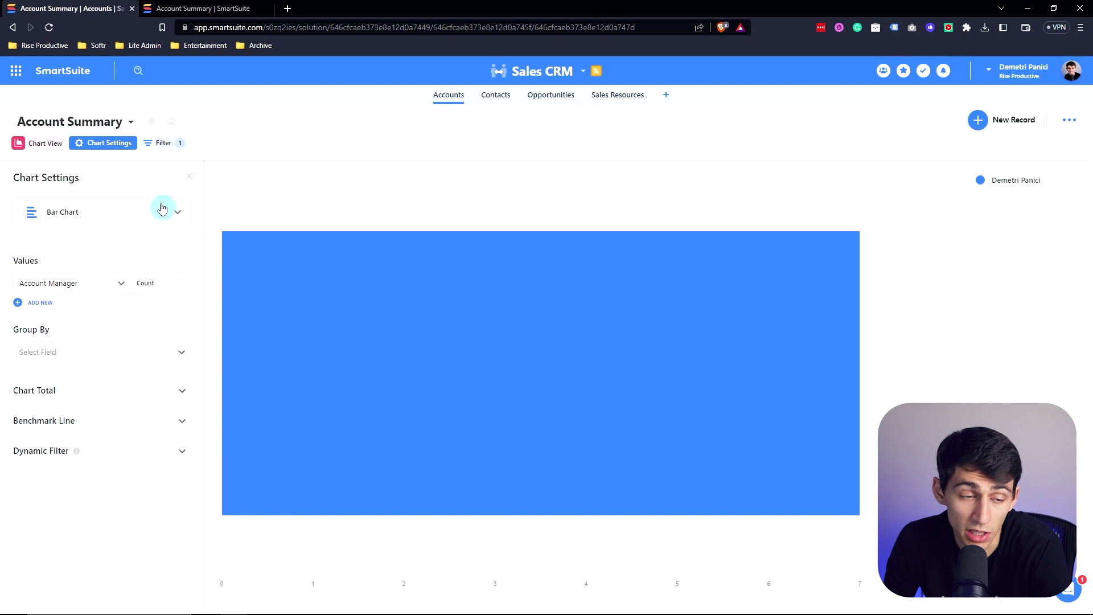
{"action": "left_click", "coordinate": [49, 142]}
Step: Move through the Dashboard view to the Client Inquiry Form view
{"action": "left_click", "coordinate": [59, 130]}
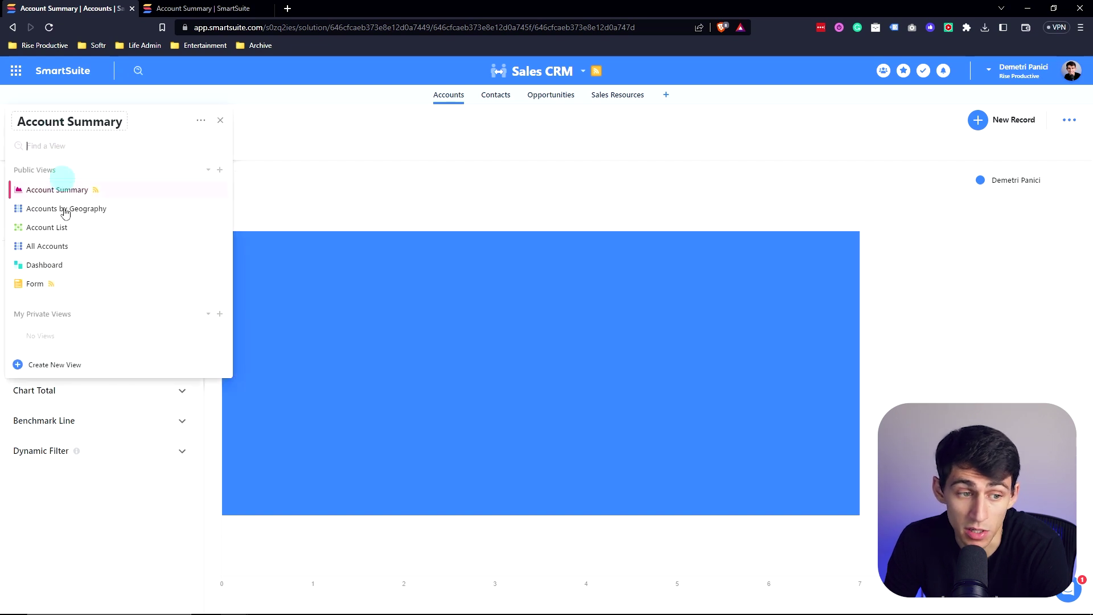
{"action": "left_click", "coordinate": [76, 263]}
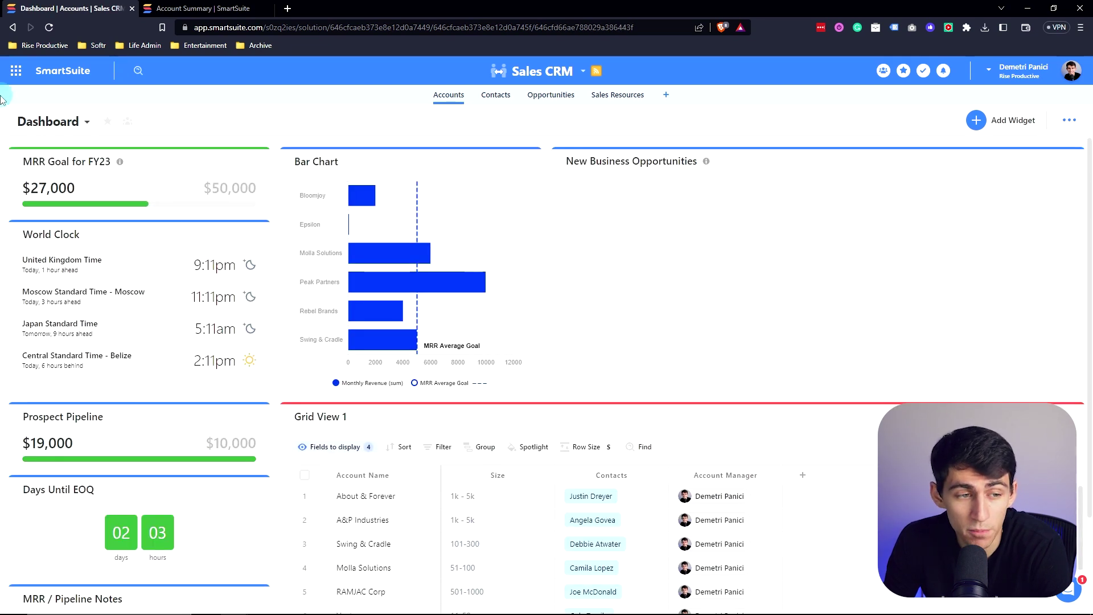
{"action": "left_click", "coordinate": [58, 128]}
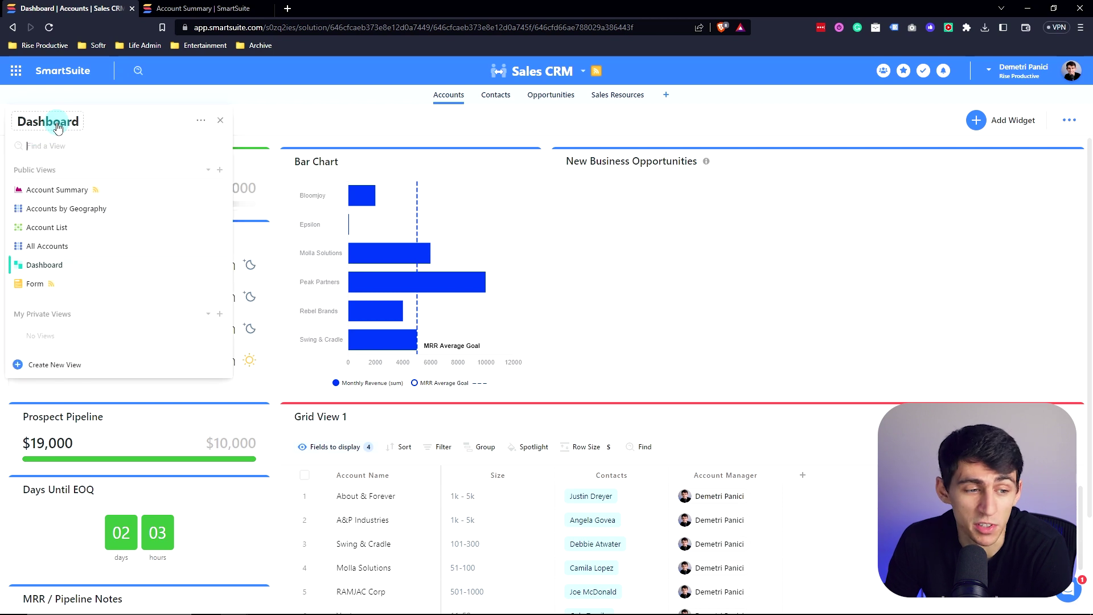
{"action": "left_click", "coordinate": [74, 283]}
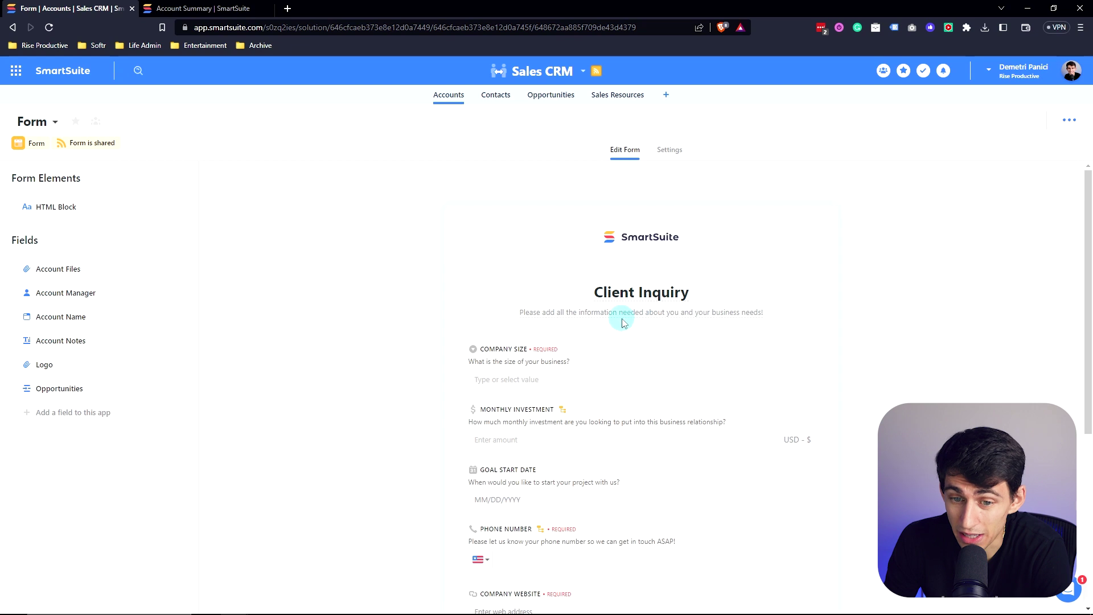
Step: Preview the shared Client Inquiry form in a new tab, then return to Sales CRM
{"action": "scroll", "coordinate": [622, 317], "scroll_direction": "down", "scroll_amount": 2}
{"action": "left_click", "coordinate": [91, 142]}
{"action": "left_click", "coordinate": [300, 218]}
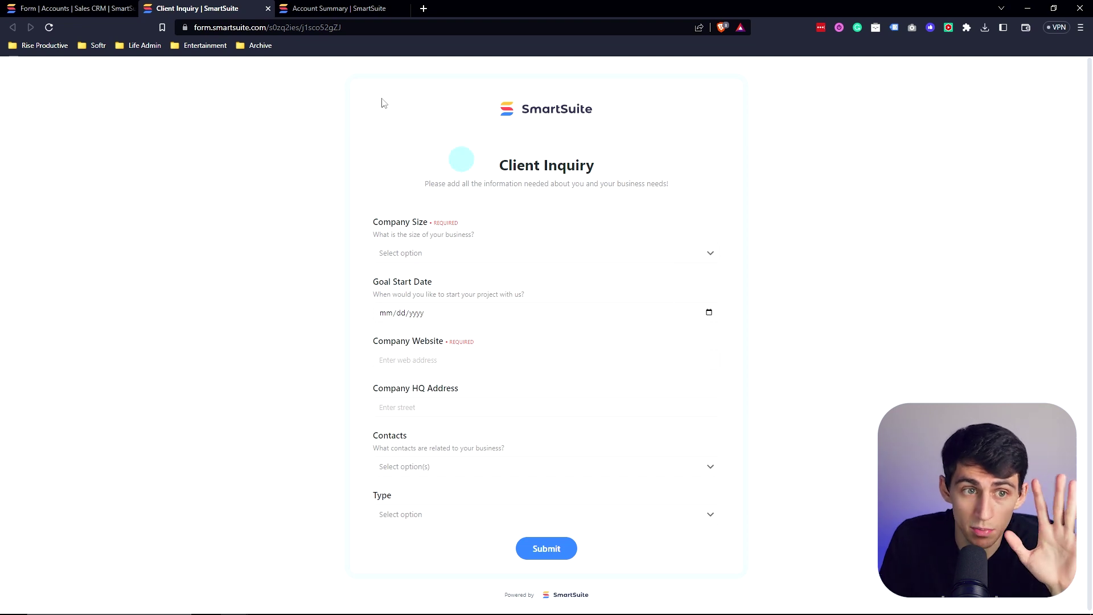
{"action": "left_click", "coordinate": [63, 8]}
Step: Switch to the Account List view and open Zapier integrations from the Sales CRM menu
{"action": "left_click", "coordinate": [55, 122]}
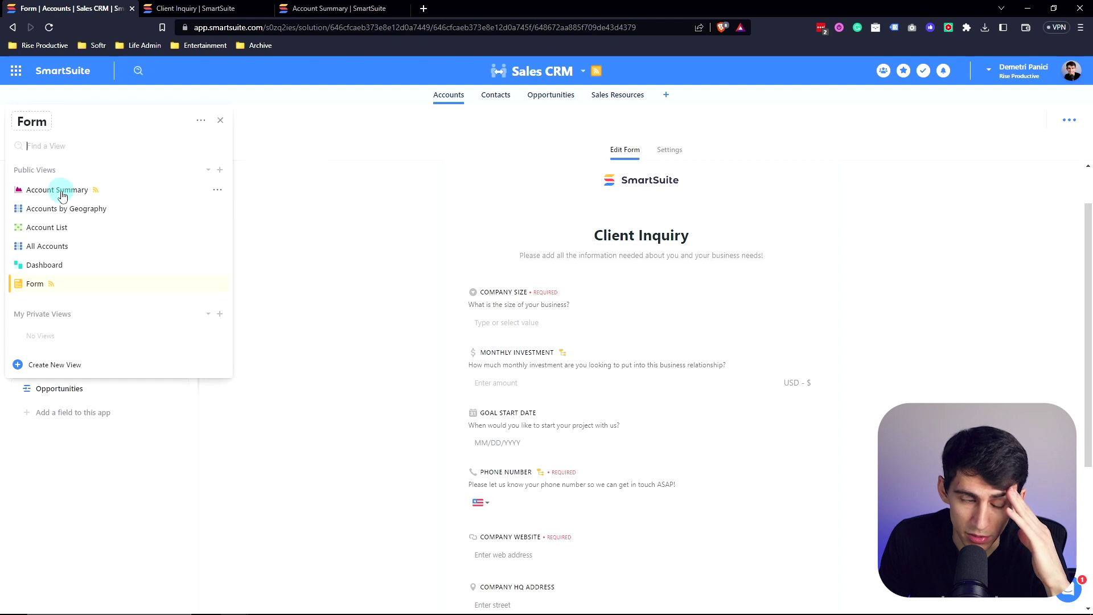
{"action": "left_click", "coordinate": [46, 227]}
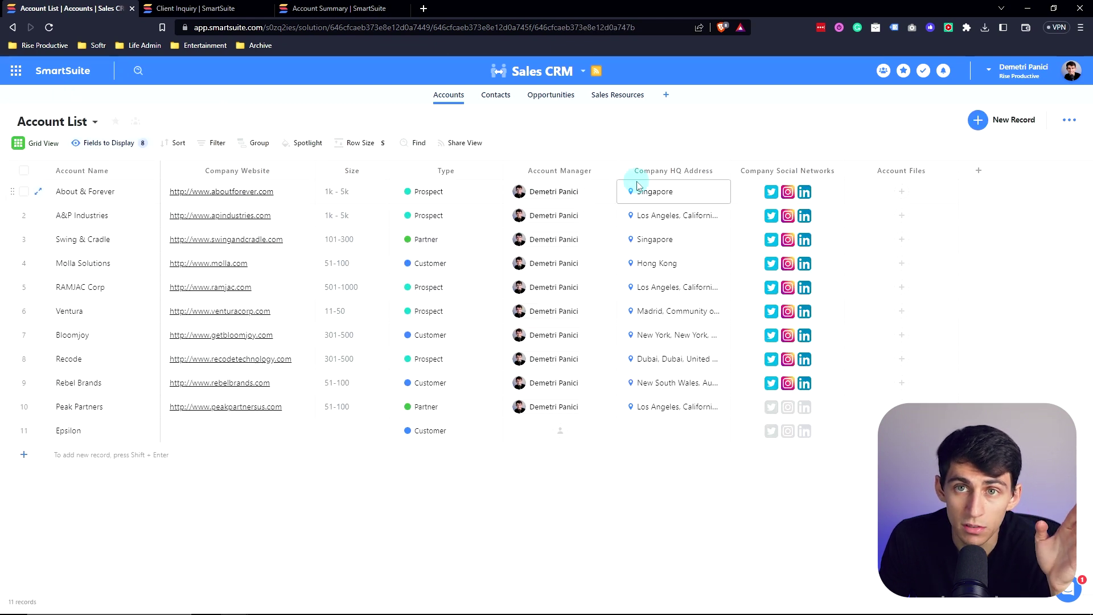
{"action": "left_click", "coordinate": [542, 71]}
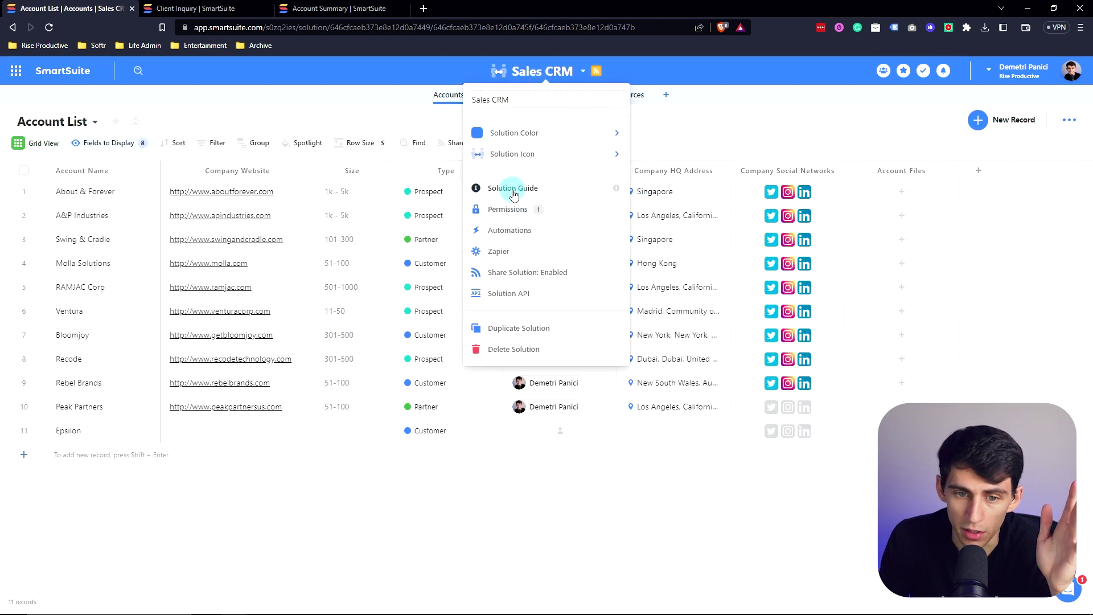
{"action": "left_click", "coordinate": [514, 259]}
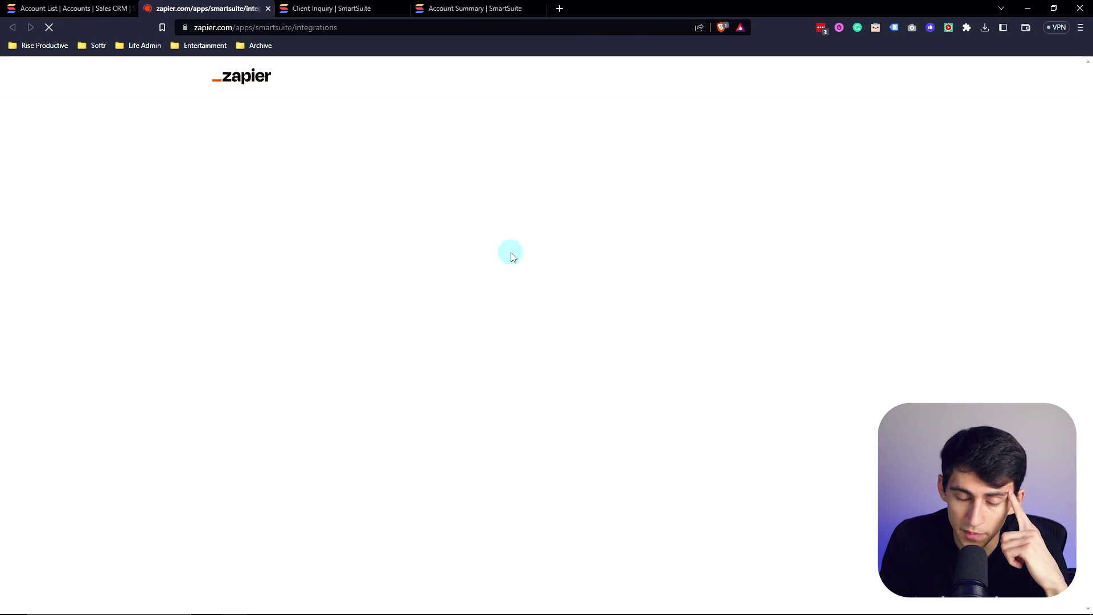
Step: Scroll to the pairing apps and advance three pages to reveal Typeform, PandaDoc and HubSpot
{"action": "scroll", "coordinate": [509, 248], "scroll_direction": "down", "scroll_amount": 5}
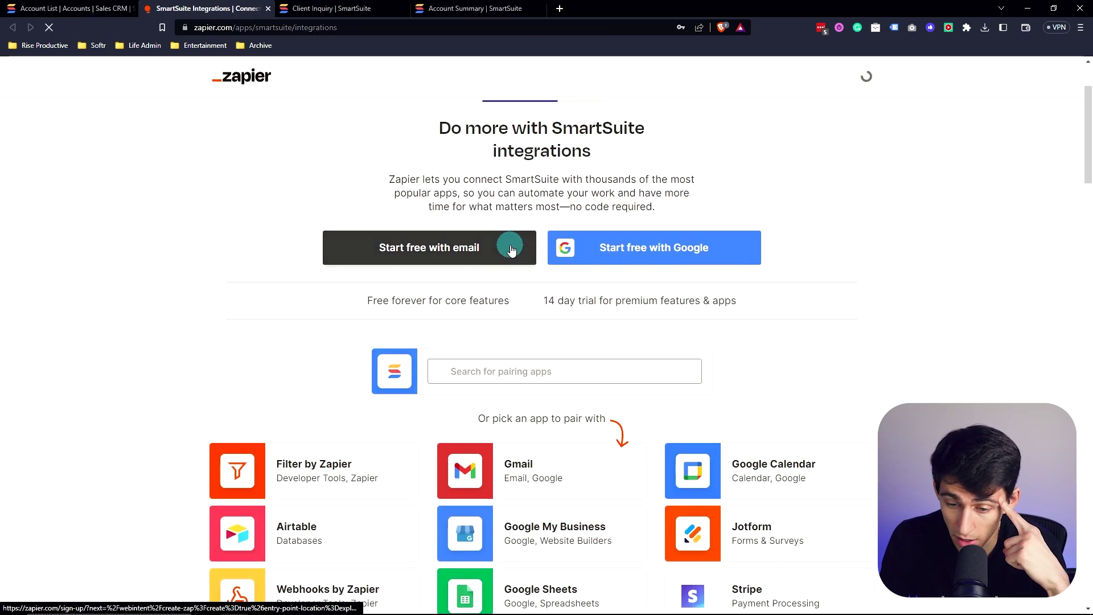
{"action": "scroll", "coordinate": [541, 387], "scroll_direction": "down", "scroll_amount": 6}
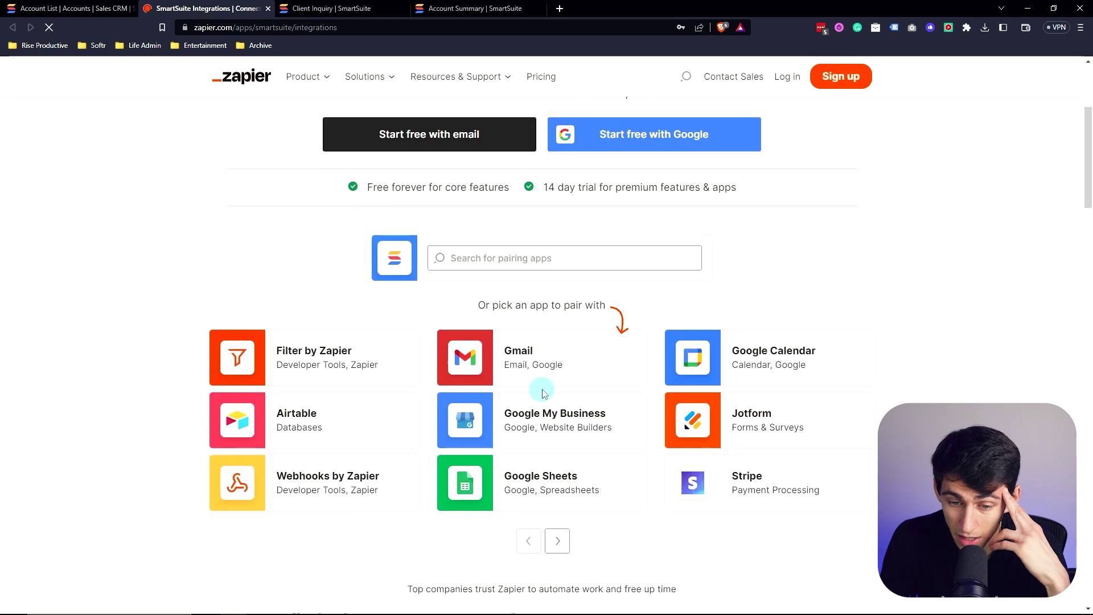
{"action": "left_click", "coordinate": [559, 433]}
{"action": "left_click", "coordinate": [557, 428]}
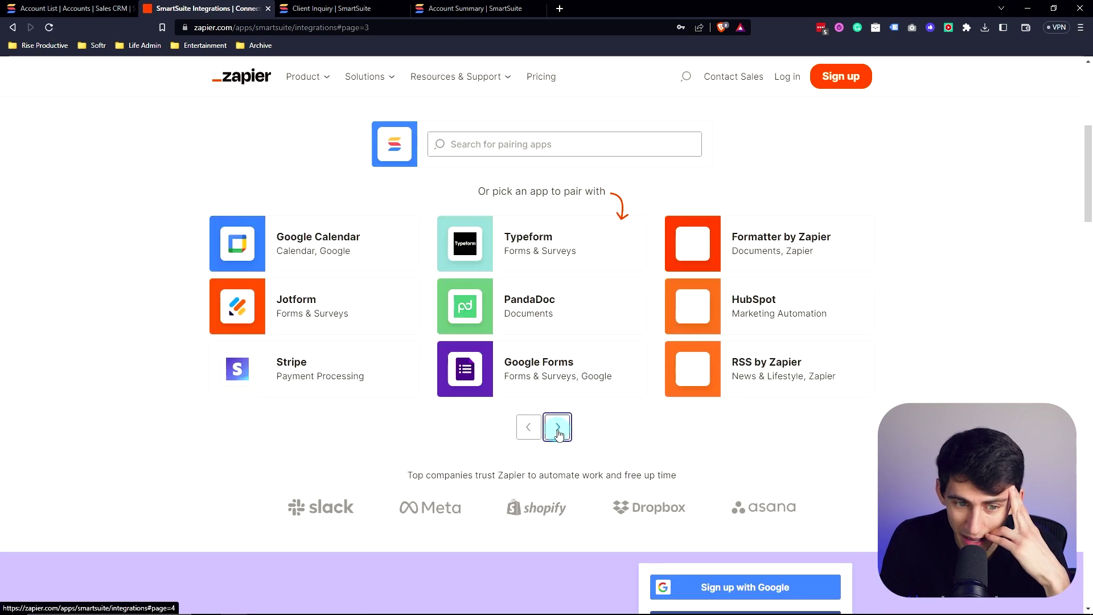
{"action": "left_click", "coordinate": [557, 428]}
Step: Back in SmartSuite, create a new automation from the Sales CRM solution menu
{"action": "left_click", "coordinate": [69, 8]}
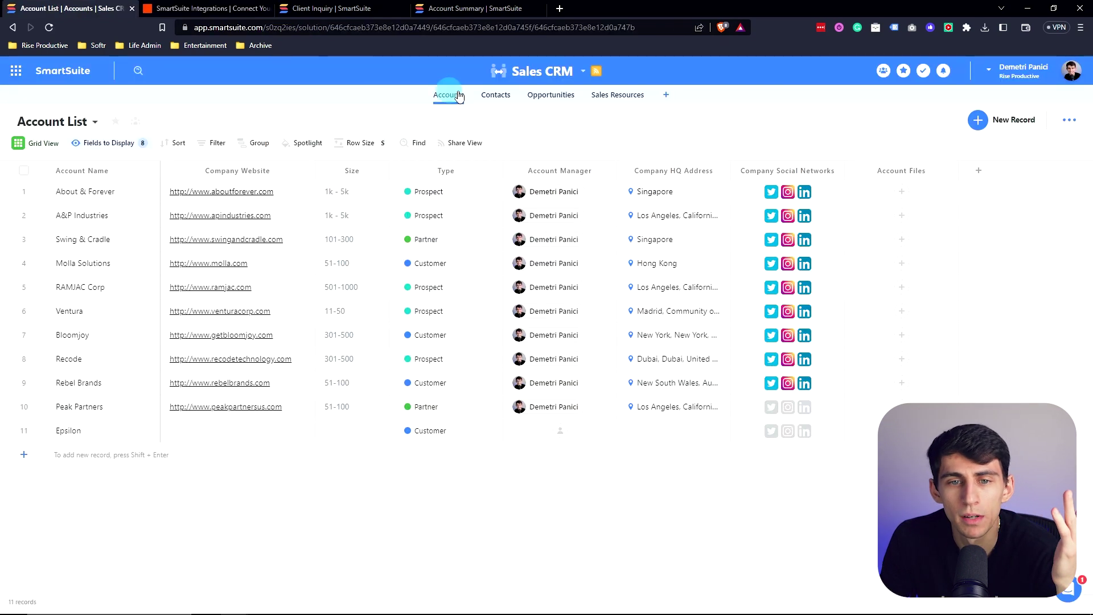
{"action": "left_click", "coordinate": [561, 70]}
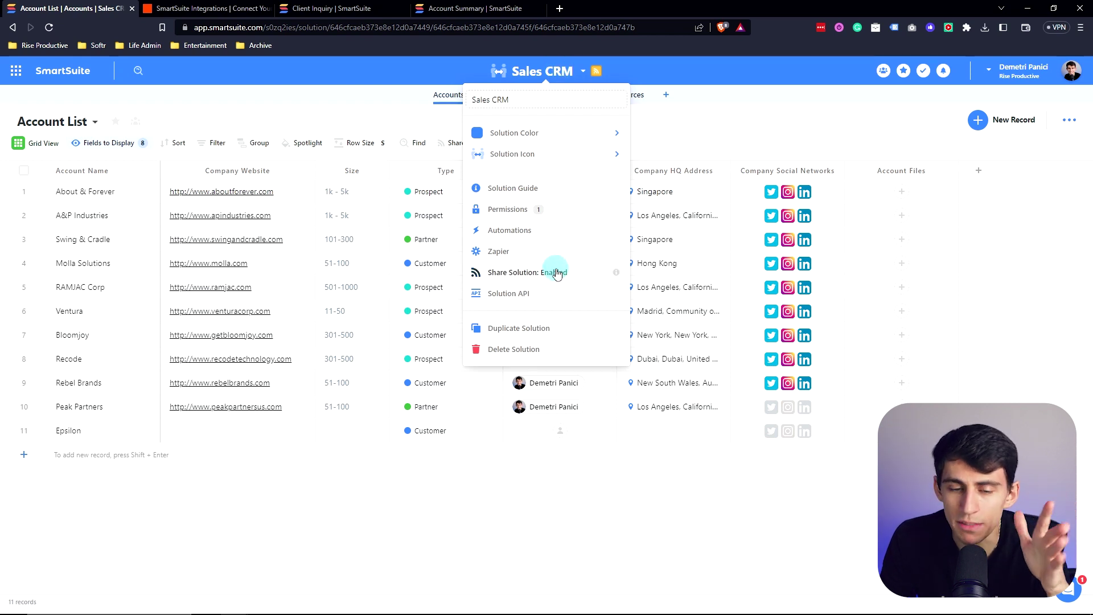
{"action": "left_click", "coordinate": [532, 230]}
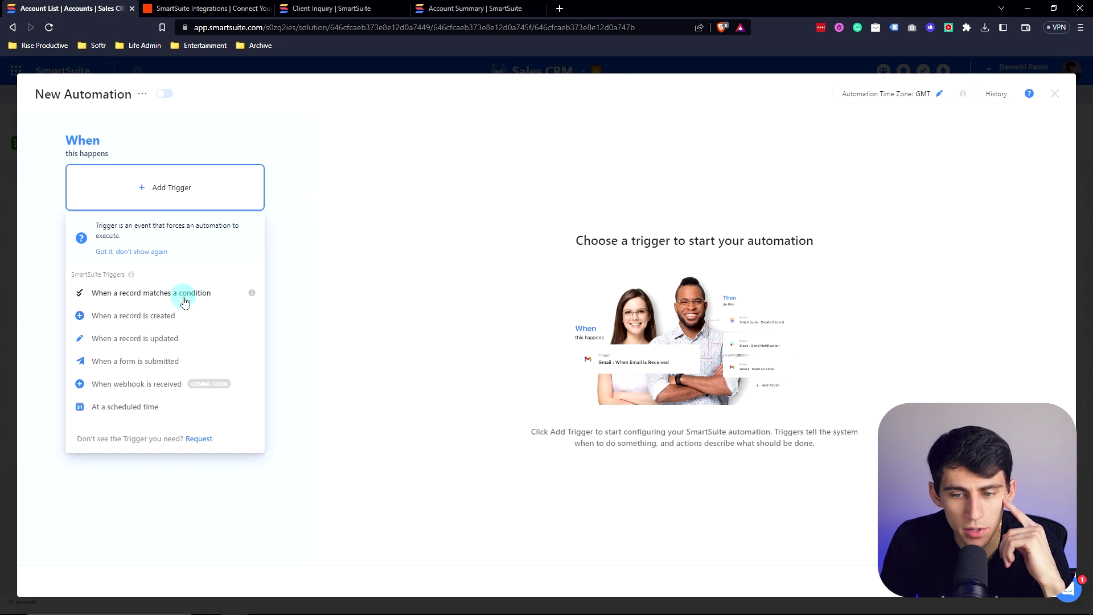
Step: Set the trigger to 'When a form is submitted' and browse actions like Slack and Microsoft Teams
{"action": "left_click", "coordinate": [141, 369]}
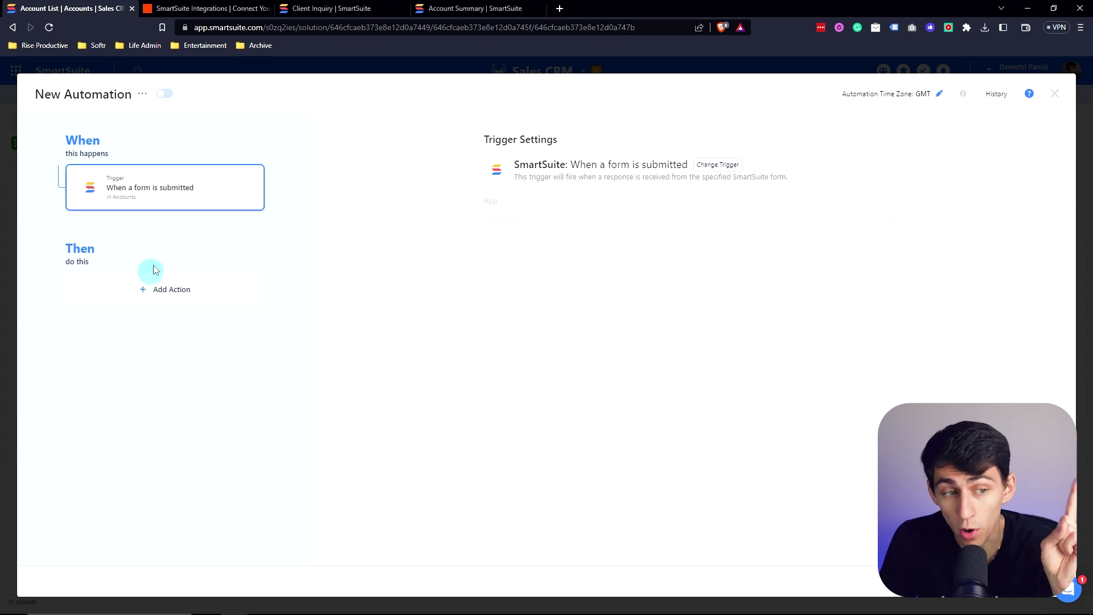
{"action": "left_click", "coordinate": [161, 295]}
{"action": "mouse_move", "coordinate": [186, 248]}
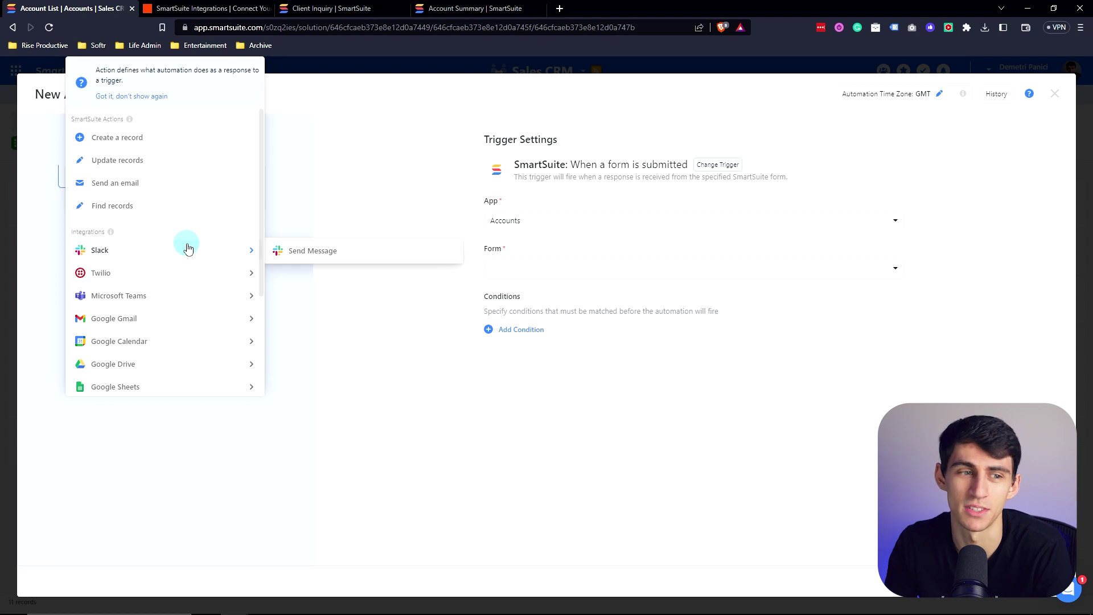
{"action": "mouse_move", "coordinate": [191, 274]}
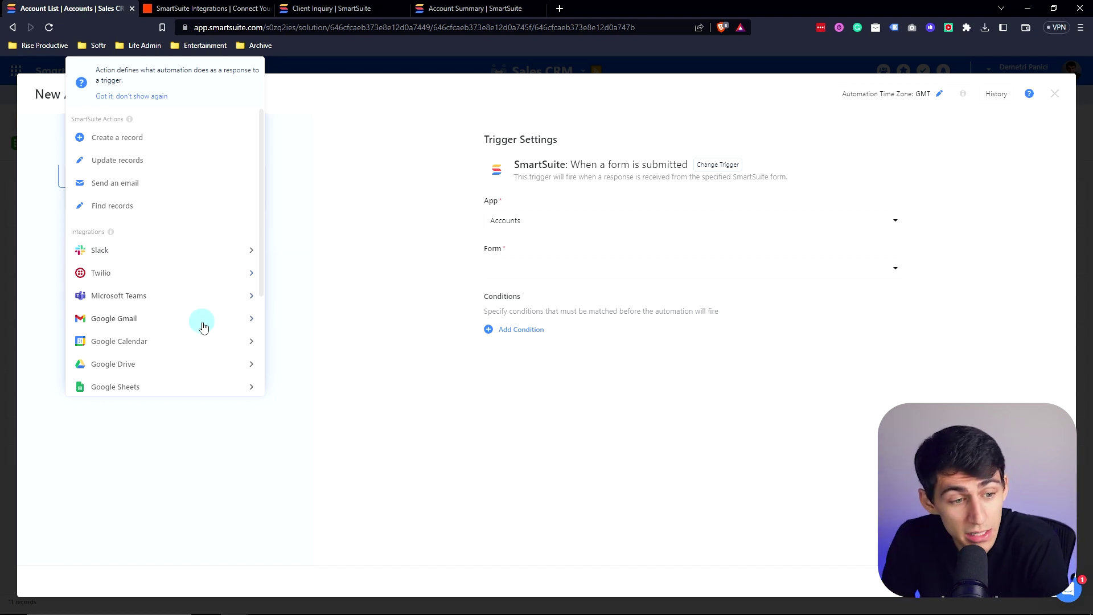
{"action": "scroll", "coordinate": [221, 377], "scroll_direction": "down", "scroll_amount": 2}
{"action": "scroll", "coordinate": [221, 377], "scroll_direction": "up", "scroll_amount": 2}
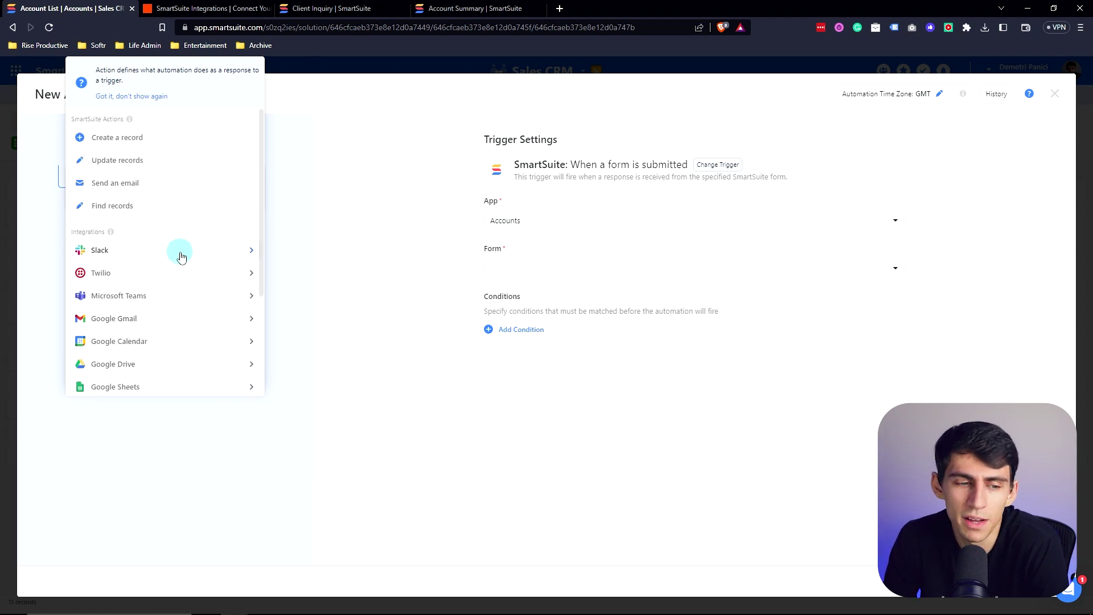
{"action": "scroll", "coordinate": [195, 298], "scroll_direction": "down", "scroll_amount": 1}
{"action": "mouse_move", "coordinate": [195, 298]}
{"action": "scroll", "coordinate": [195, 298], "scroll_direction": "down", "scroll_amount": 1}
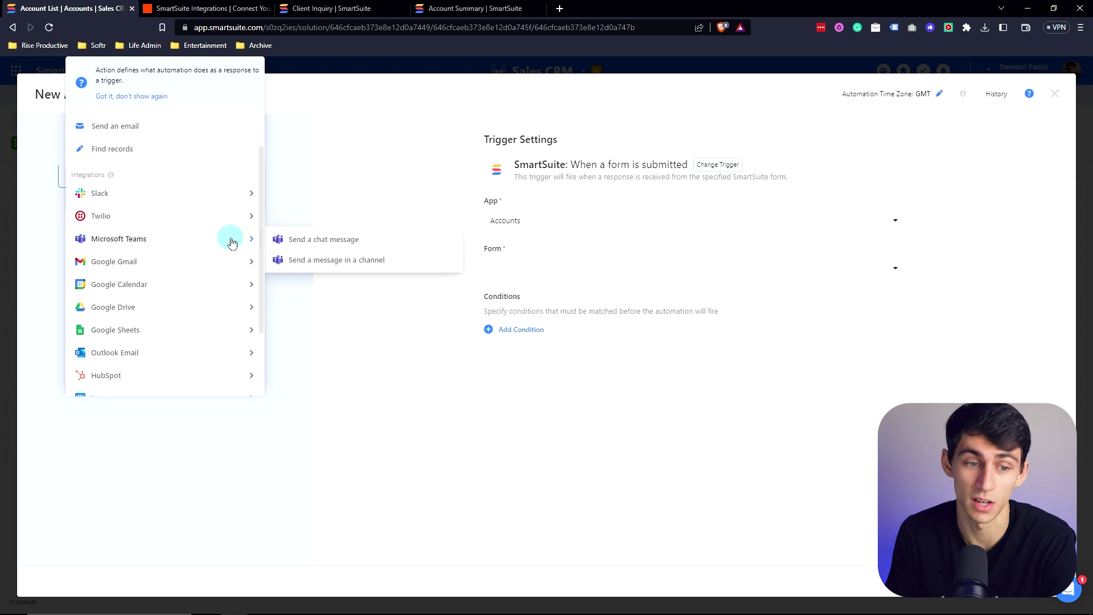